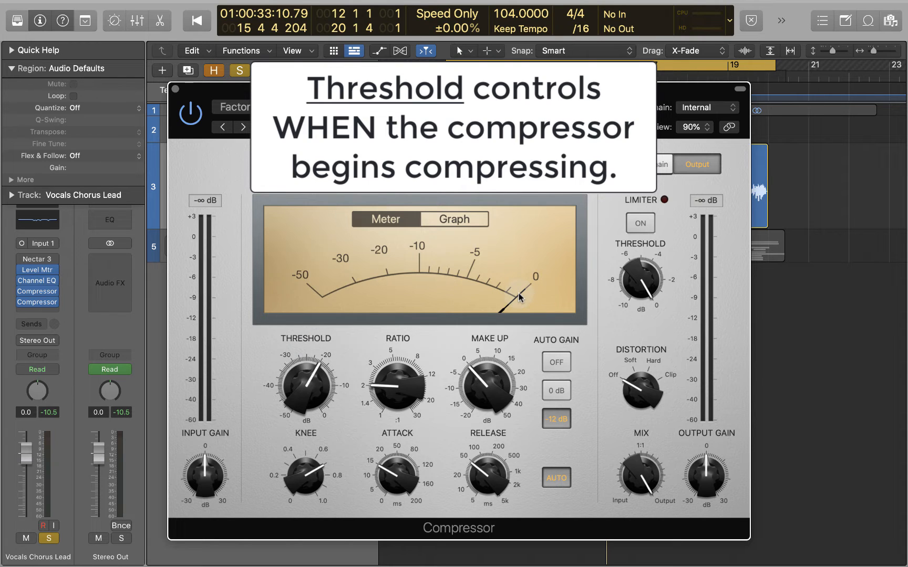
Play the lead chorus vocal and lower the Compressor's threshold to -39 dB.
{"action": "left_click_drag", "start_coordinate": [452, 90], "coordinate": [458, 90]}
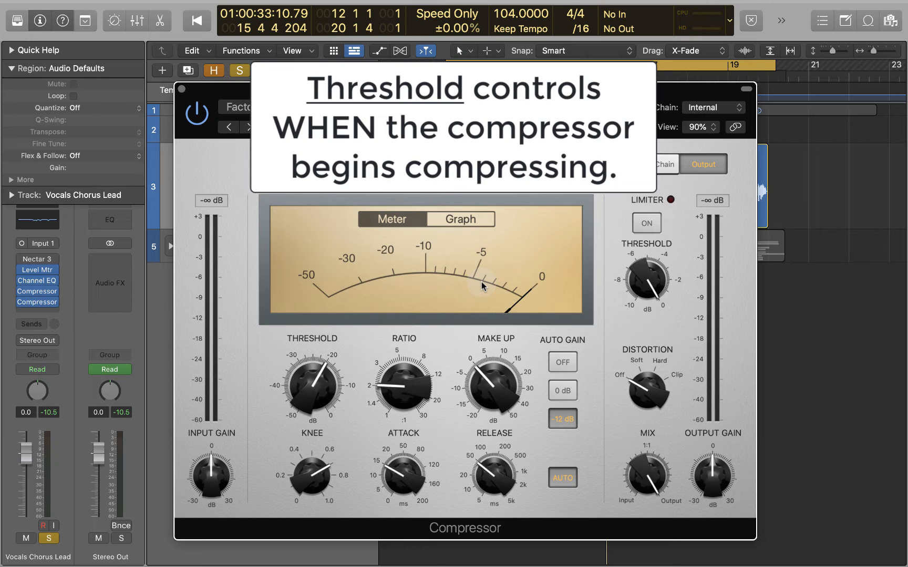
{"action": "mouse_move", "coordinate": [314, 391]}
{"action": "left_click_drag", "start_coordinate": [420, 89], "coordinate": [420, 106]}
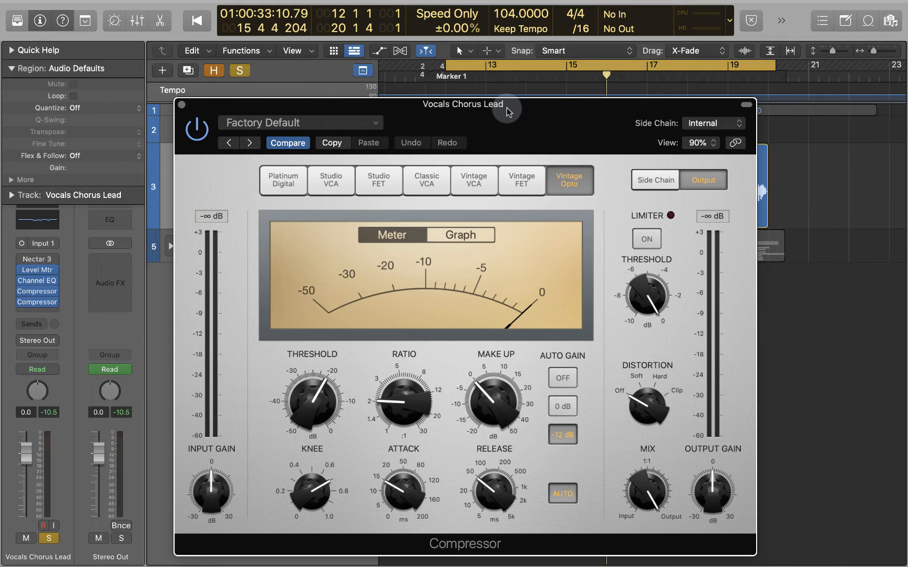
{"action": "key", "text": "space"}
{"action": "mouse_move", "coordinate": [316, 407]}
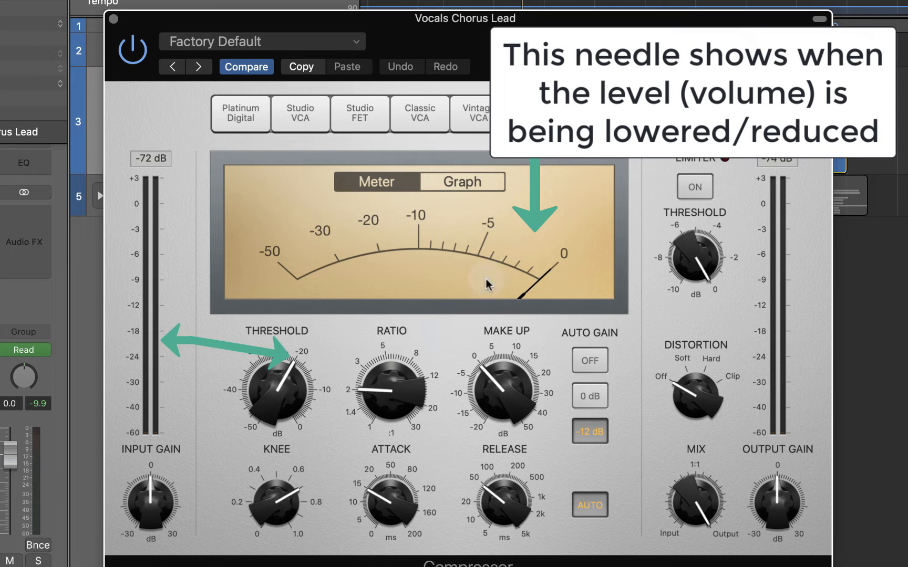
{"action": "mouse_move", "coordinate": [282, 395]}
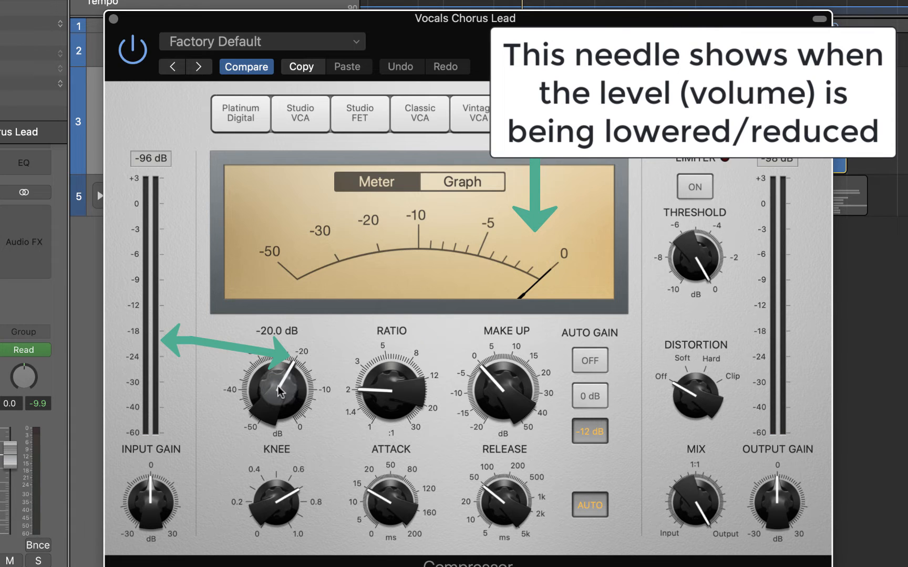
{"action": "left_click_drag", "start_coordinate": [280, 391], "coordinate": [286, 464]}
{"action": "mouse_move", "coordinate": [283, 394]}
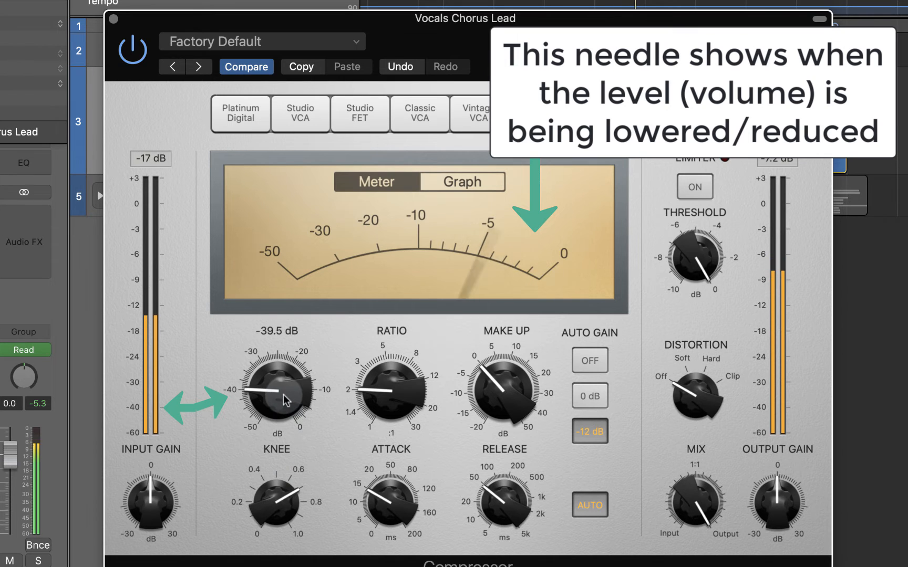
{"action": "left_click_drag", "start_coordinate": [283, 393], "coordinate": [284, 398]}
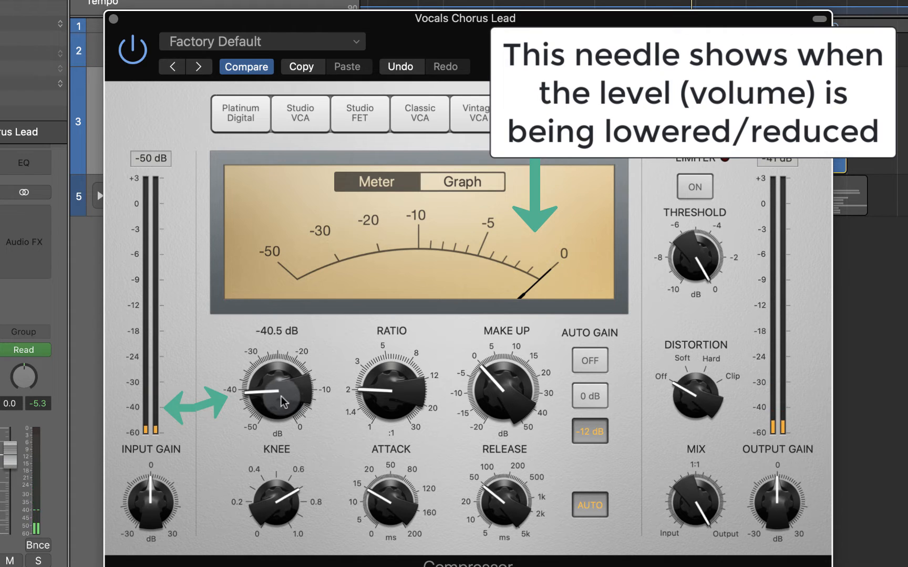
{"action": "left_click_drag", "start_coordinate": [281, 397], "coordinate": [279, 395]}
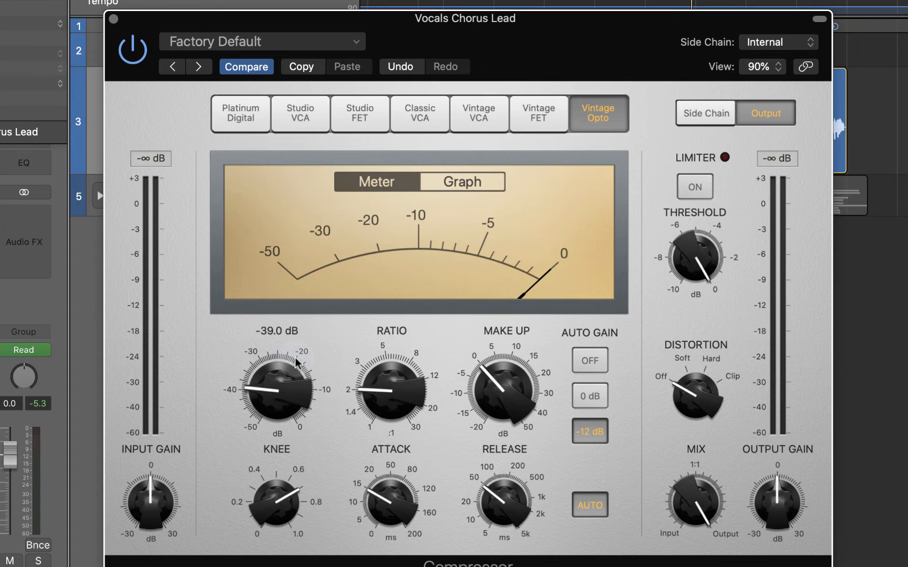
Turn off the Compressor's auto gain and start playback of the lead chorus vocal.
{"action": "left_click_drag", "start_coordinate": [556, 26], "coordinate": [546, 252]}
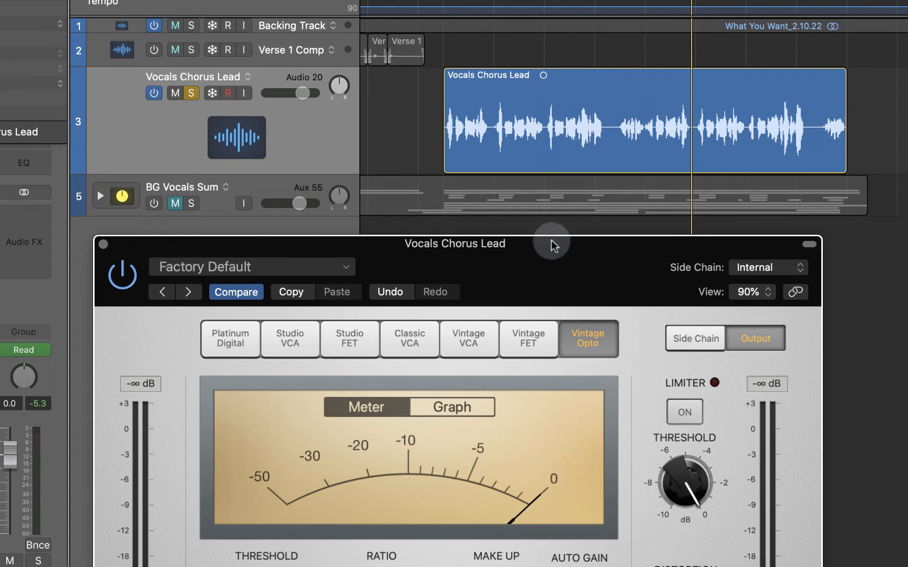
{"action": "left_click_drag", "start_coordinate": [543, 265], "coordinate": [518, 17]}
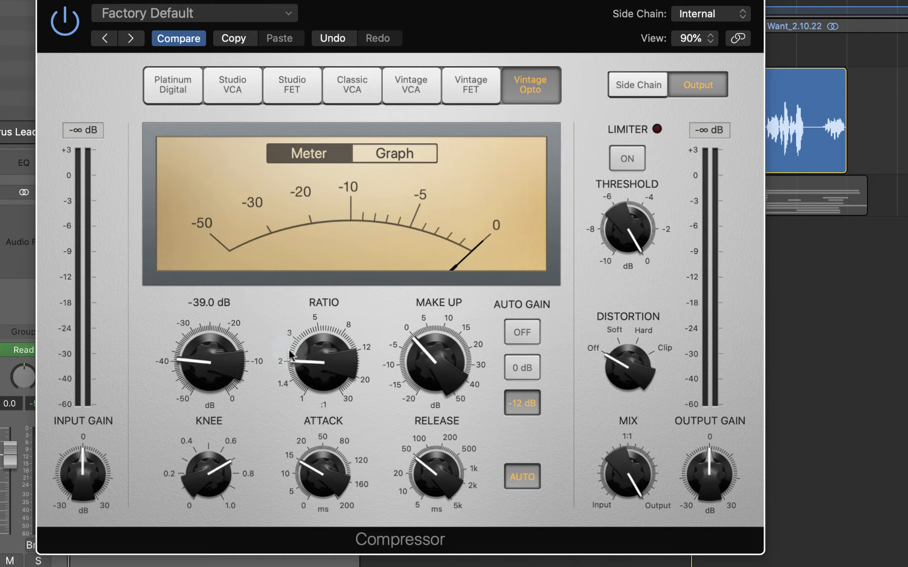
{"action": "mouse_move", "coordinate": [324, 358]}
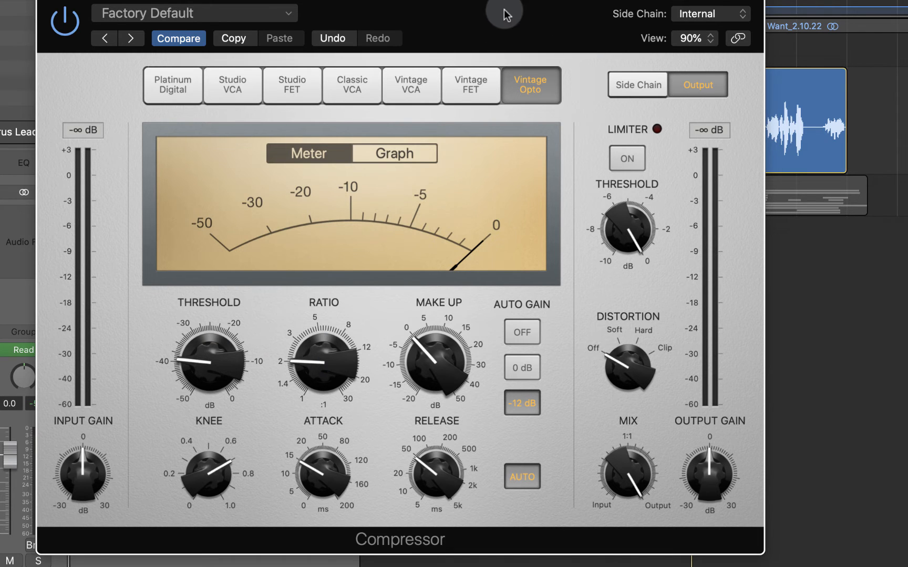
{"action": "left_click_drag", "start_coordinate": [505, 12], "coordinate": [501, 69]}
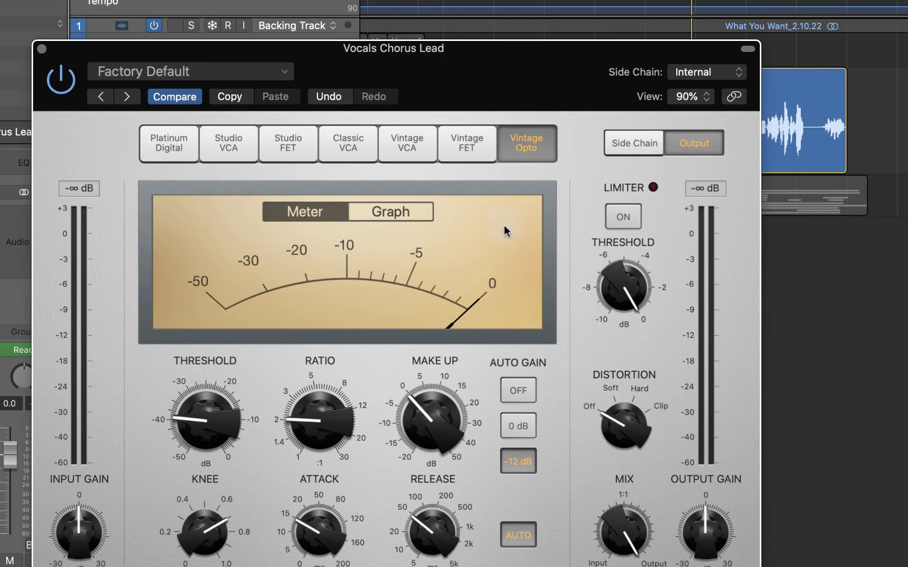
{"action": "left_click", "coordinate": [519, 394]}
{"action": "left_click_drag", "start_coordinate": [497, 81], "coordinate": [535, 133]}
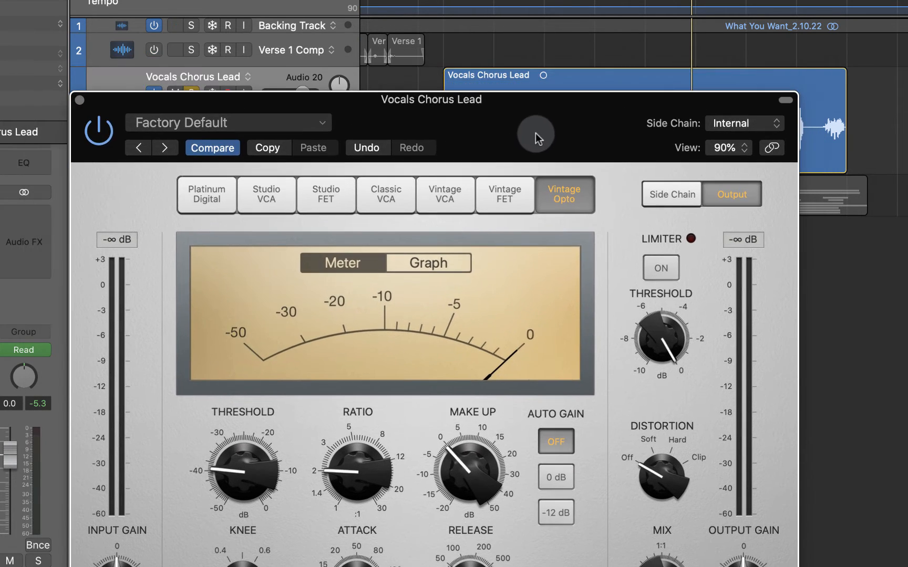
{"action": "key", "text": "space"}
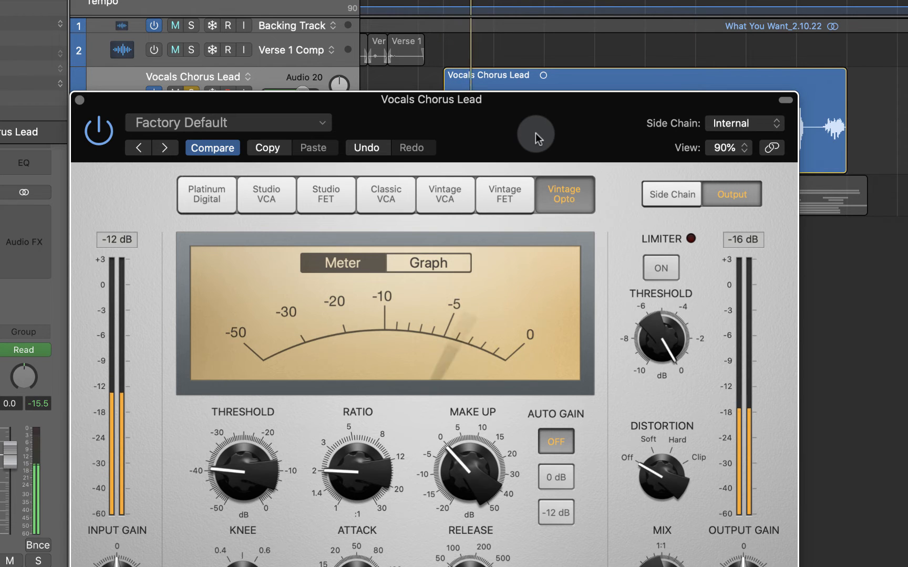
Raise the threshold to -15.5 dB for comparison during playback, and bring it down to -32 dB.
{"action": "left_click_drag", "start_coordinate": [241, 463], "coordinate": [230, 372]}
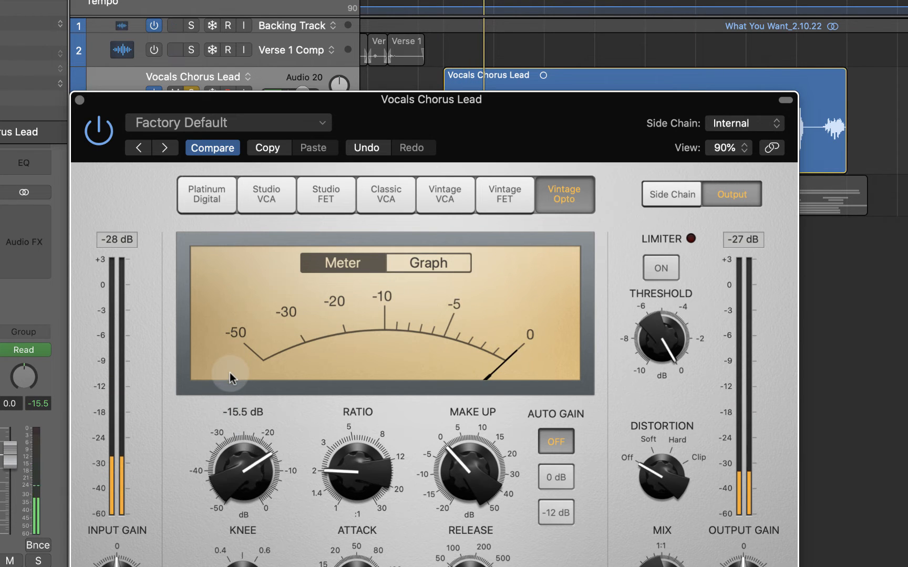
{"action": "mouse_move", "coordinate": [262, 466]}
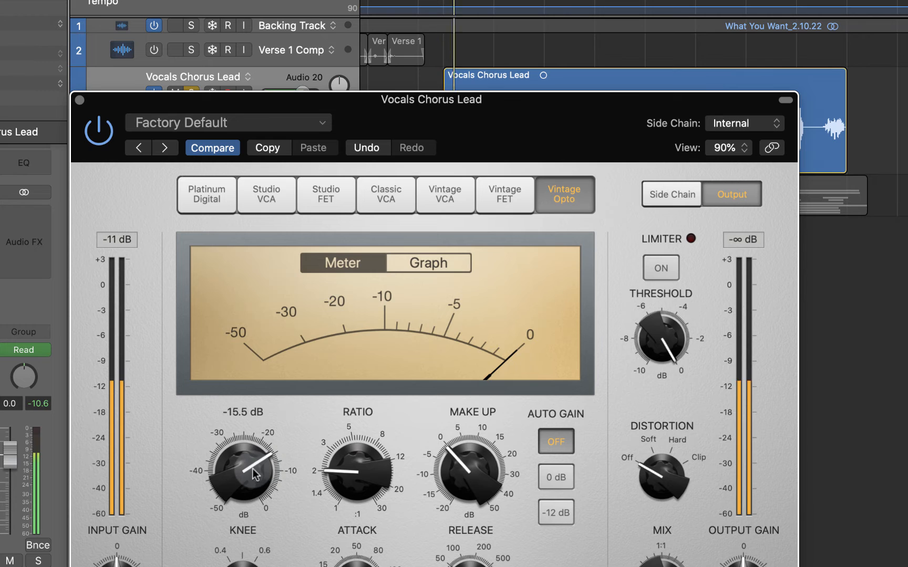
{"action": "left_click_drag", "start_coordinate": [245, 466], "coordinate": [246, 518]}
{"action": "left_click_drag", "start_coordinate": [244, 466], "coordinate": [217, 434]}
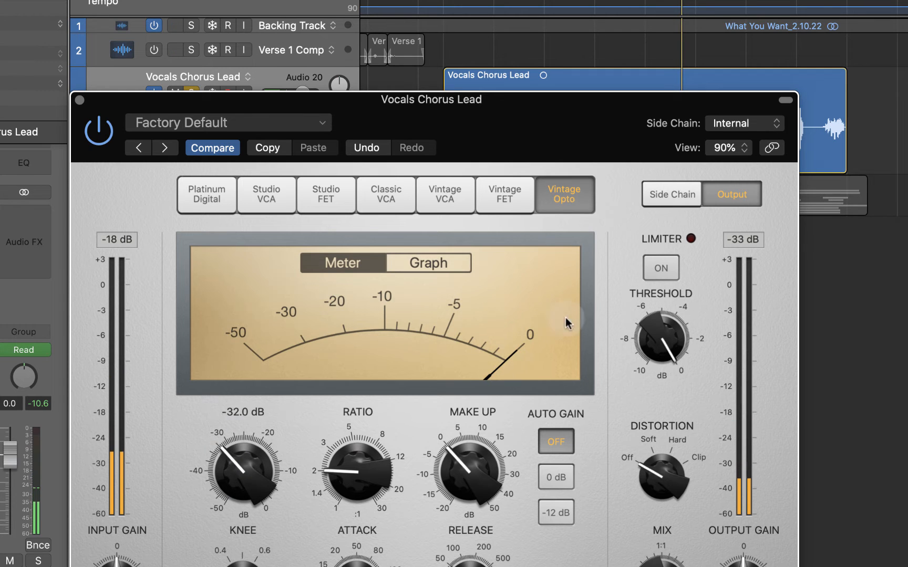
Try heavier compression by raising the ratio to between 5:1 and 8:1 and lowering the threshold below -40 dB.
{"action": "mouse_move", "coordinate": [357, 474]}
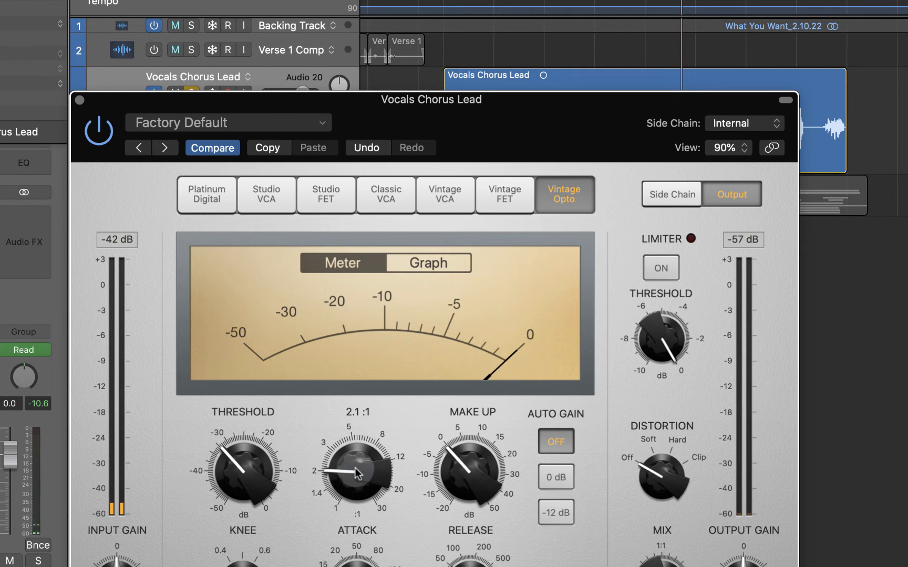
{"action": "left_click_drag", "start_coordinate": [355, 468], "coordinate": [318, 404]}
{"action": "left_click_drag", "start_coordinate": [264, 459], "coordinate": [227, 496]}
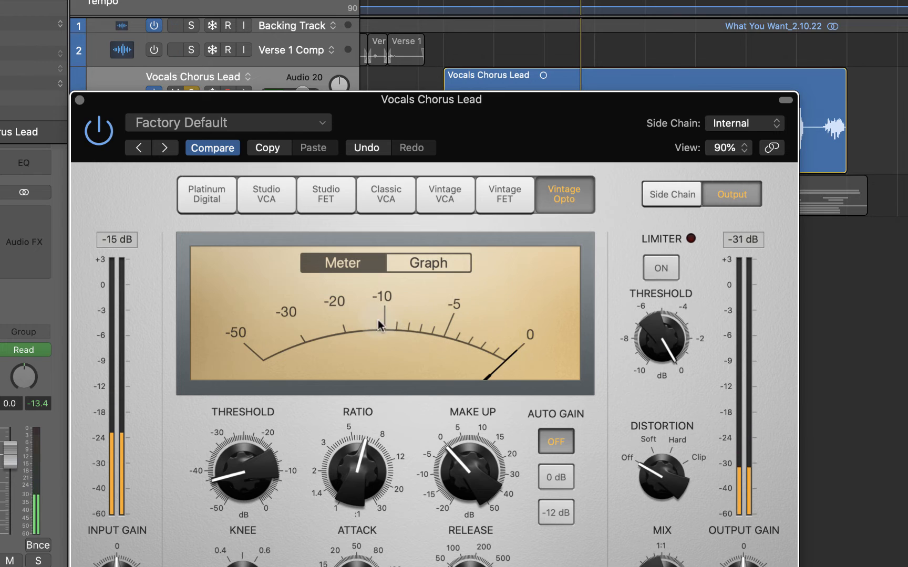
Set the ratio to 2.2:1 and the threshold to -35.5 dB, and play the vocal.
{"action": "left_click_drag", "start_coordinate": [359, 462], "coordinate": [355, 518]}
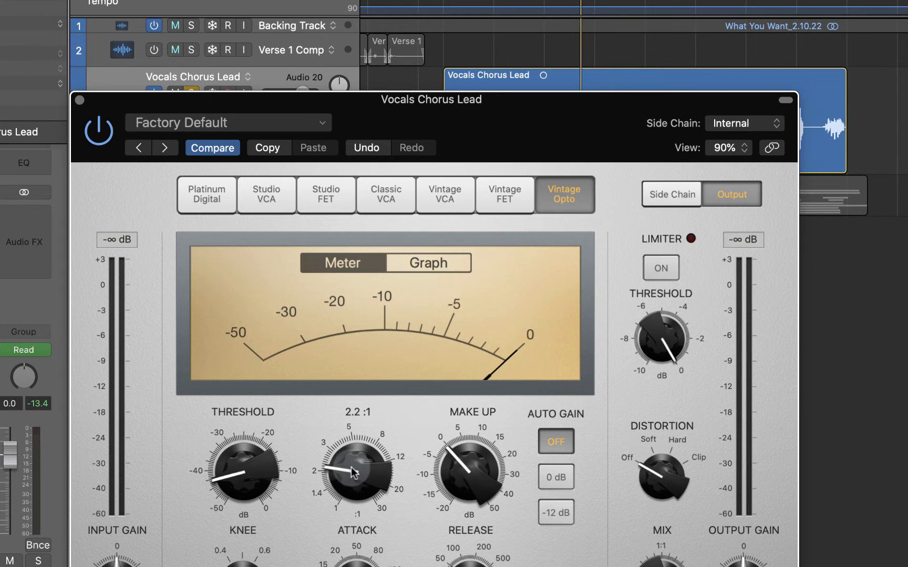
{"action": "left_click_drag", "start_coordinate": [243, 472], "coordinate": [239, 457]}
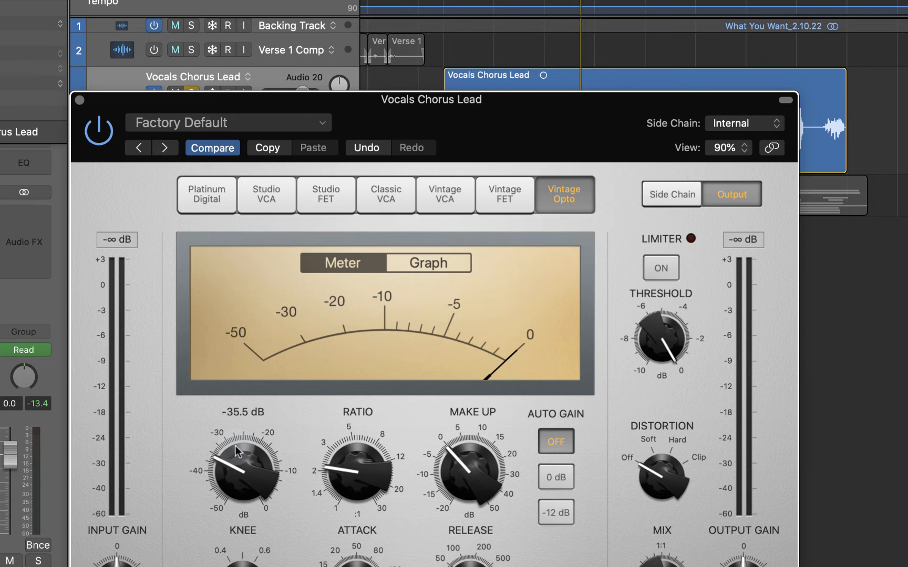
{"action": "key", "text": "space"}
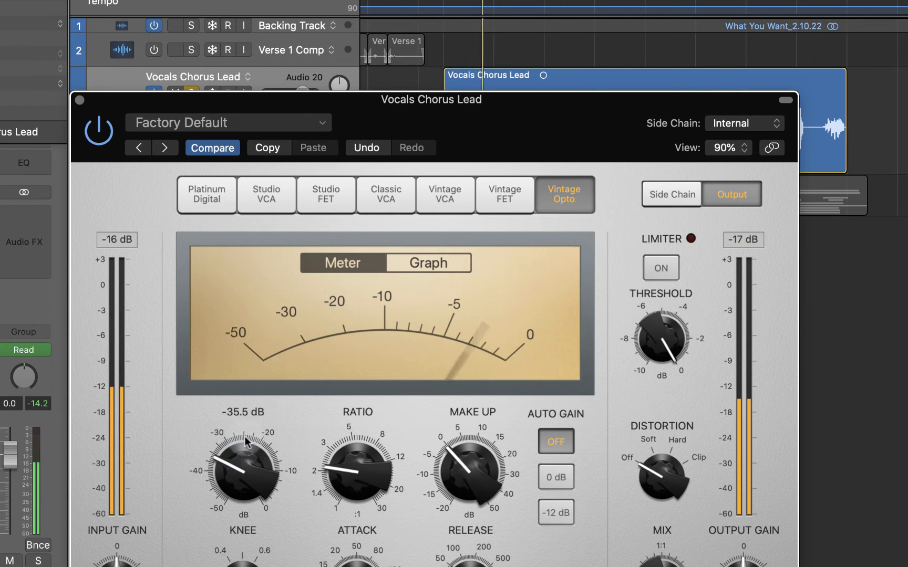
Increase the Compressor's release time to about 140 ms.
{"action": "left_click_drag", "start_coordinate": [541, 102], "coordinate": [523, 12]}
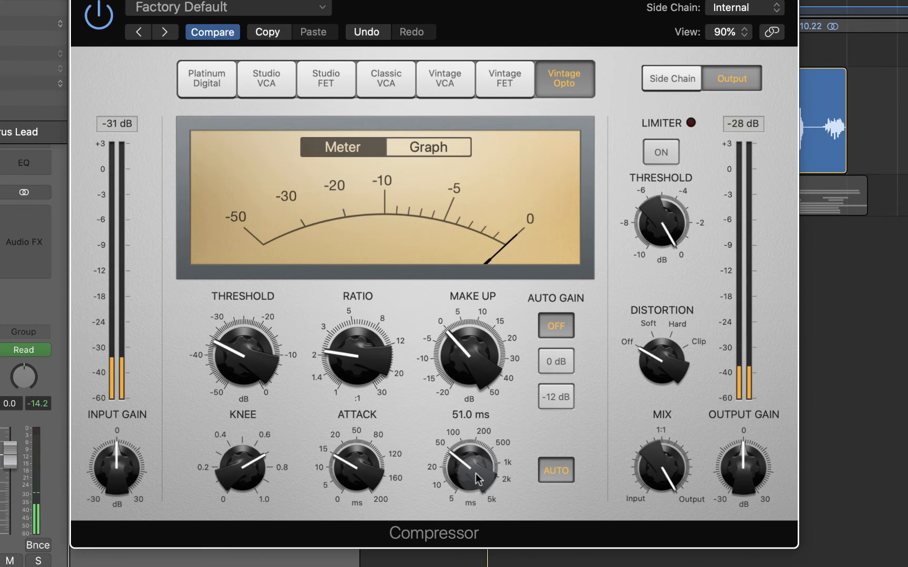
{"action": "left_click_drag", "start_coordinate": [488, 503], "coordinate": [458, 450]}
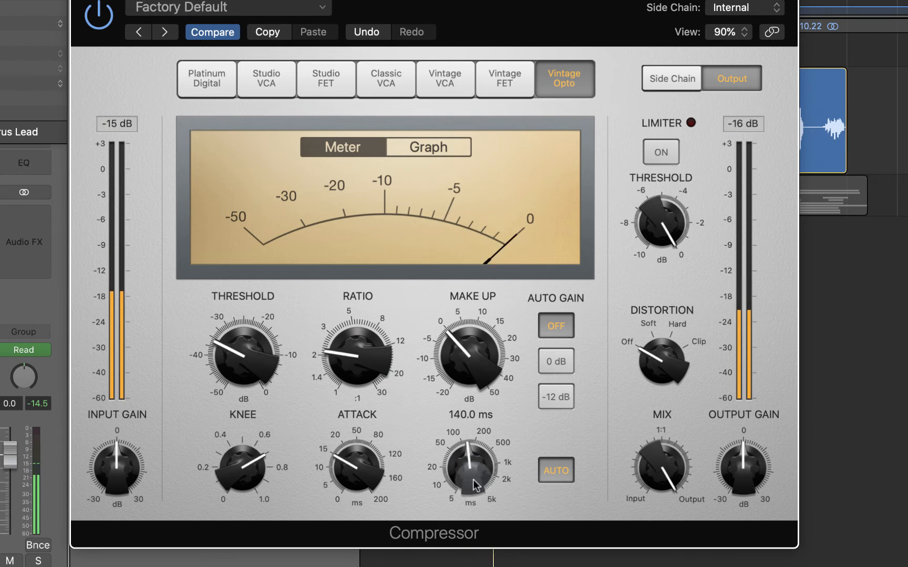
{"action": "mouse_move", "coordinate": [466, 480]}
{"action": "left_mouse_down"}
{"action": "mouse_move", "coordinate": [459, 473]}
{"action": "mouse_move", "coordinate": [466, 487]}
{"action": "left_mouse_up"}
Switch the Compressor display to Graph and try the knee at 0 and 1.0, leaving it at 1.0.
{"action": "left_click_drag", "start_coordinate": [232, 469], "coordinate": [231, 460]}
{"action": "left_click", "coordinate": [401, 150]}
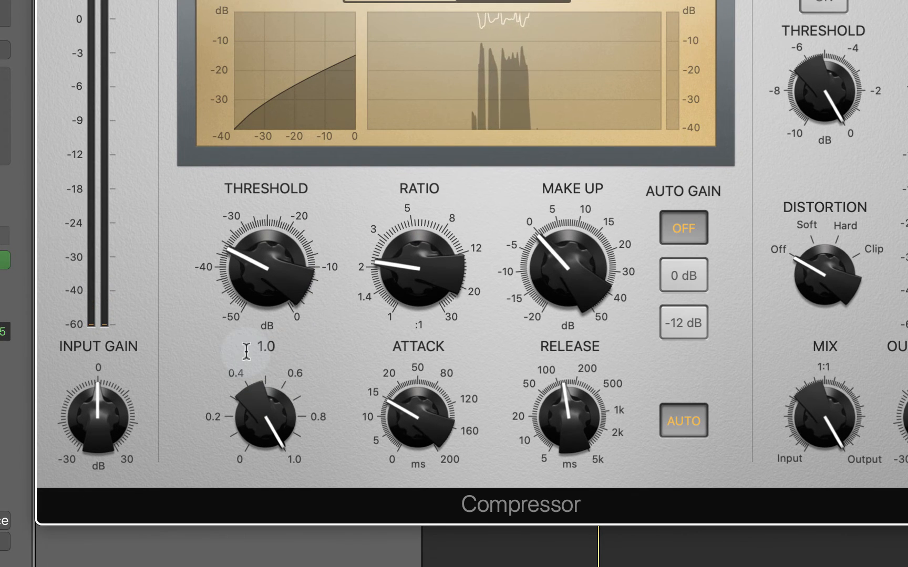
{"action": "mouse_move", "coordinate": [257, 309]}
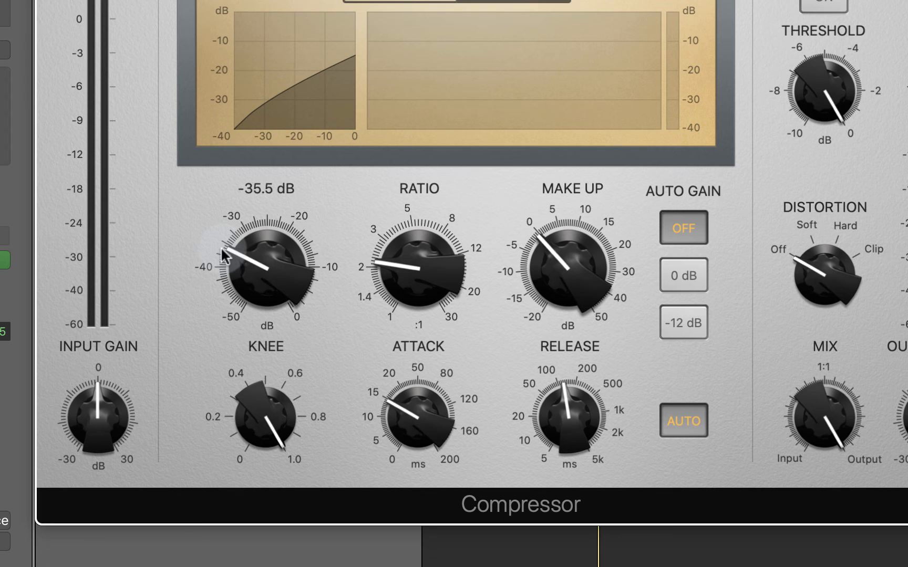
{"action": "left_click_drag", "start_coordinate": [263, 421], "coordinate": [255, 497]}
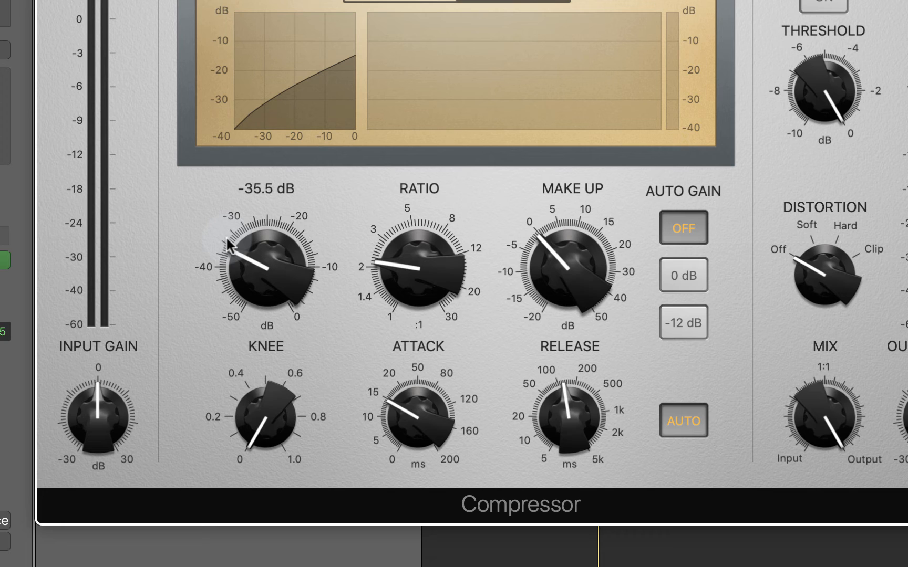
{"action": "left_click_drag", "start_coordinate": [263, 415], "coordinate": [213, 276]}
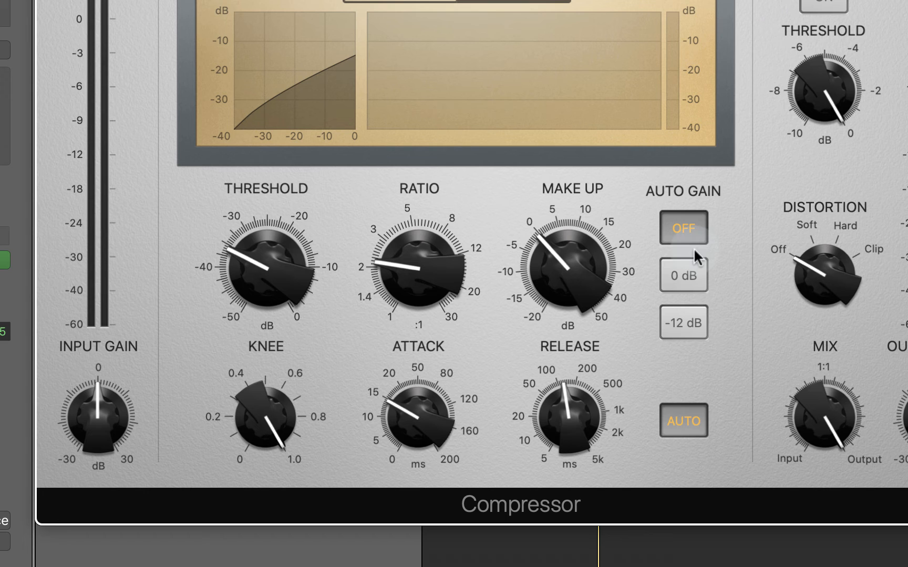
Set the auto gain to -12 dB and the output distortion to Soft.
{"action": "left_click", "coordinate": [678, 322]}
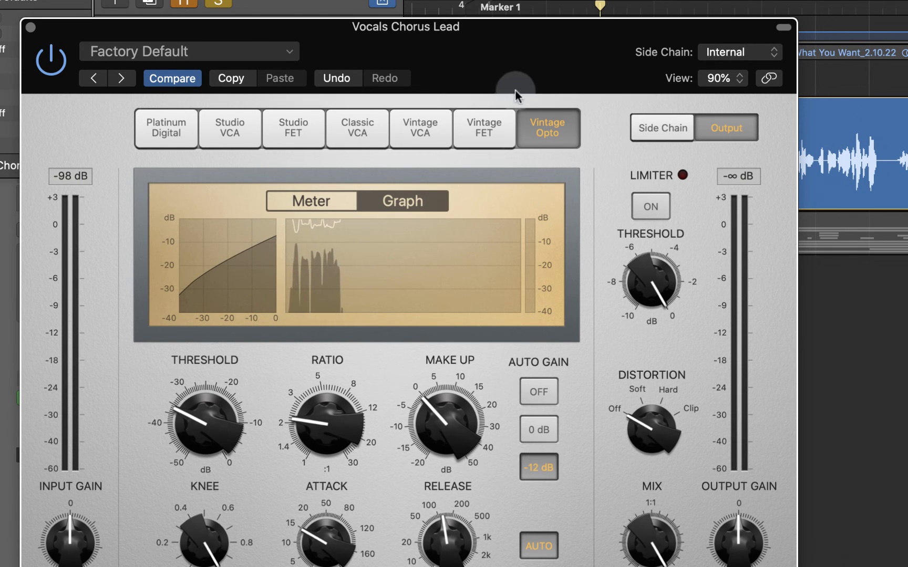
{"action": "left_click_drag", "start_coordinate": [496, 73], "coordinate": [527, 67]}
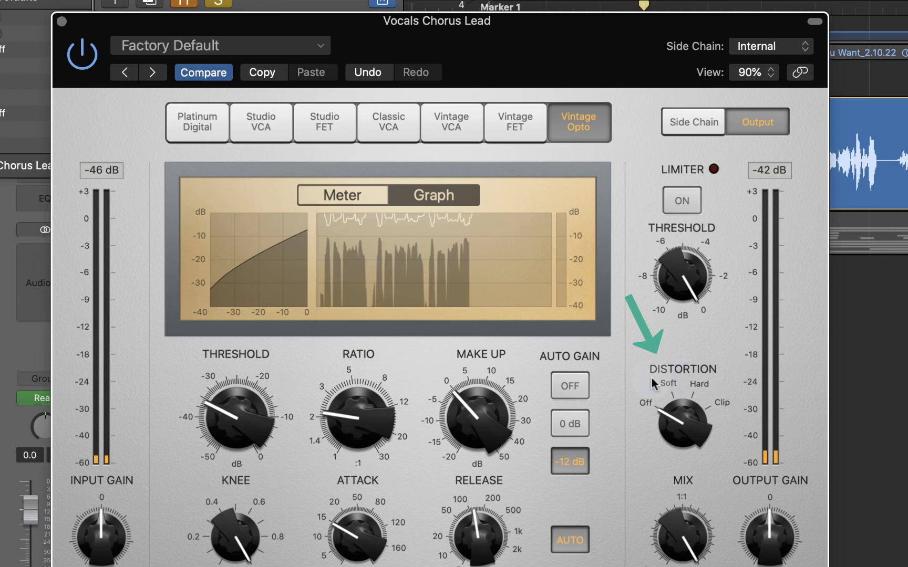
{"action": "left_click", "coordinate": [676, 395]}
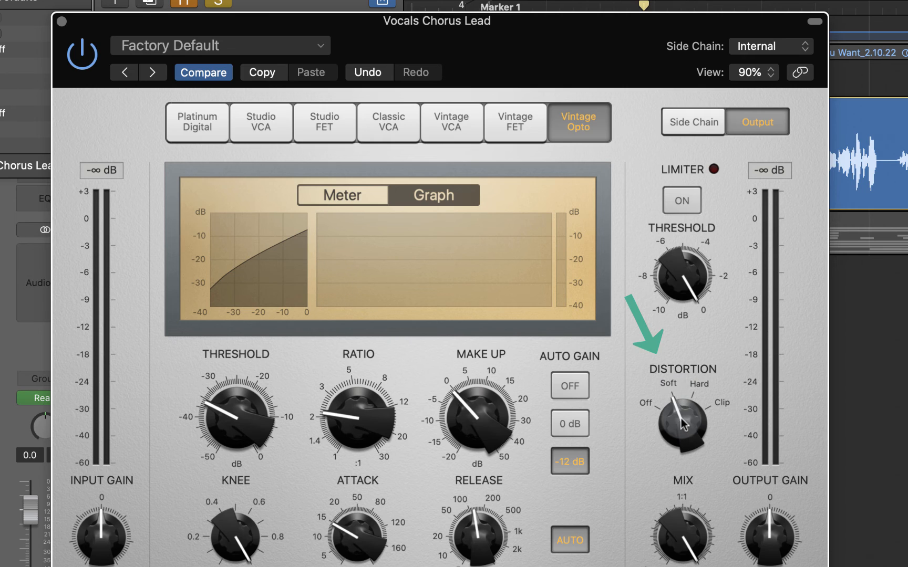
{"action": "mouse_move", "coordinate": [677, 406]}
{"action": "left_mouse_down"}
{"action": "mouse_move", "coordinate": [664, 380]}
{"action": "mouse_move", "coordinate": [670, 413]}
{"action": "mouse_move", "coordinate": [653, 368]}
{"action": "mouse_move", "coordinate": [667, 415]}
{"action": "left_mouse_up"}
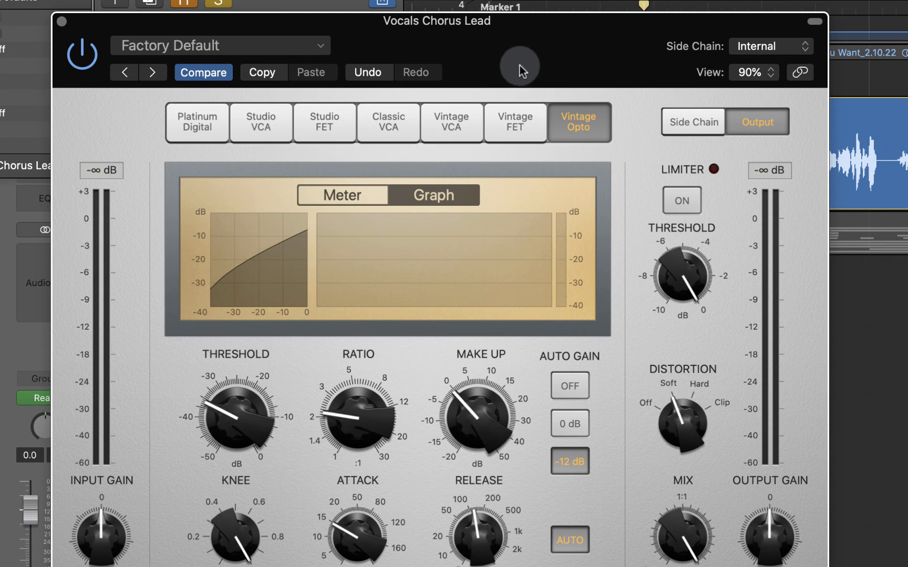
{"action": "left_click_drag", "start_coordinate": [520, 65], "coordinate": [557, 76]}
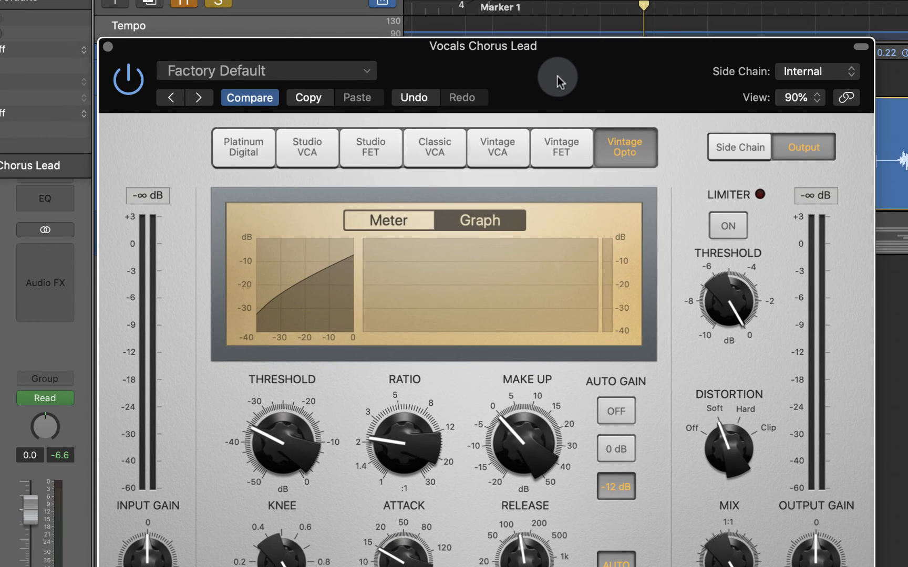
Play the vocal and audition the Clip, Off and Hard distortion modes, leaving the distortion on Hard.
{"action": "key", "text": "space"}
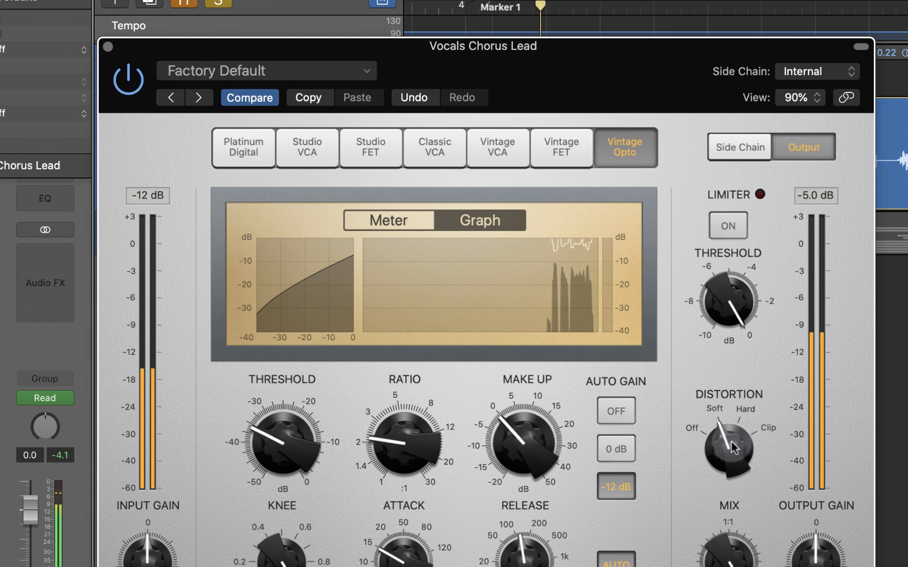
{"action": "left_click_drag", "start_coordinate": [733, 447], "coordinate": [715, 391]}
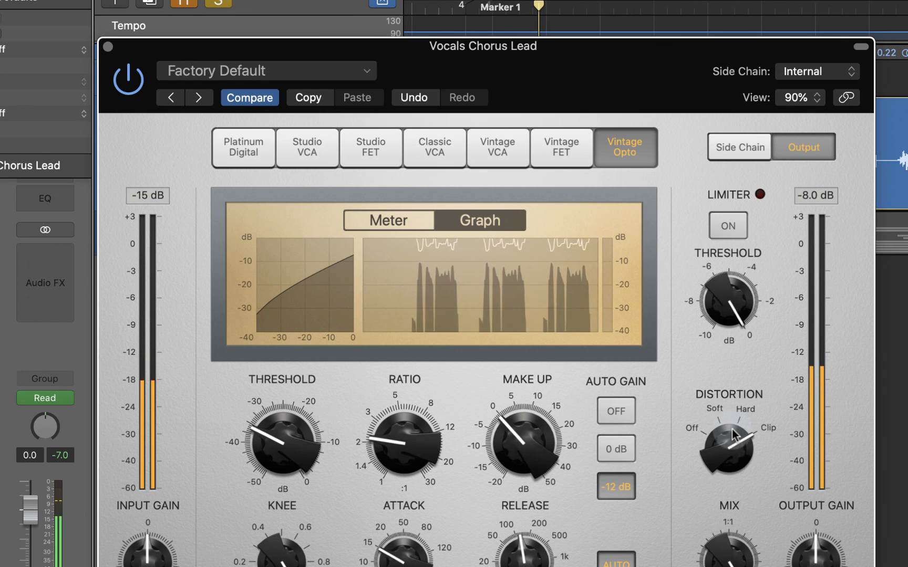
{"action": "left_click_drag", "start_coordinate": [735, 481], "coordinate": [743, 522]}
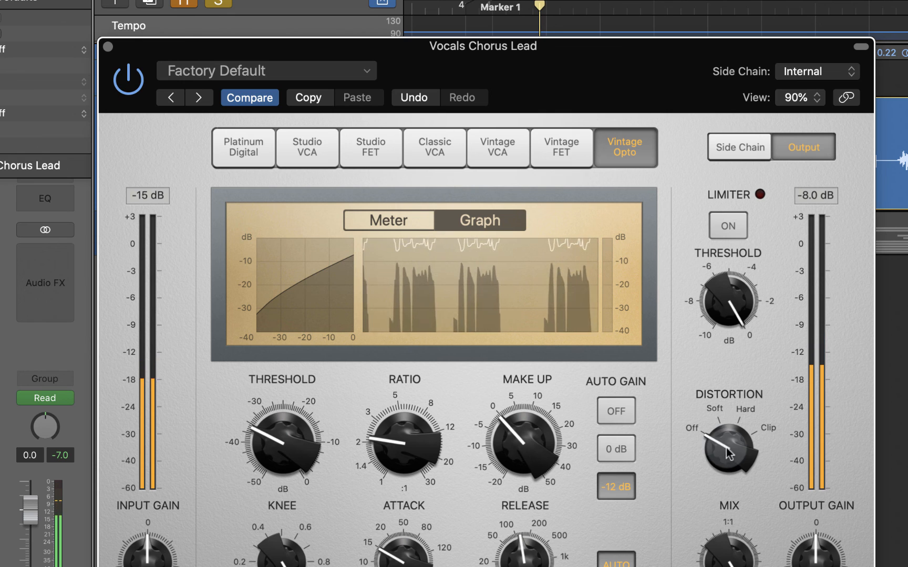
{"action": "left_click_drag", "start_coordinate": [727, 451], "coordinate": [724, 431]}
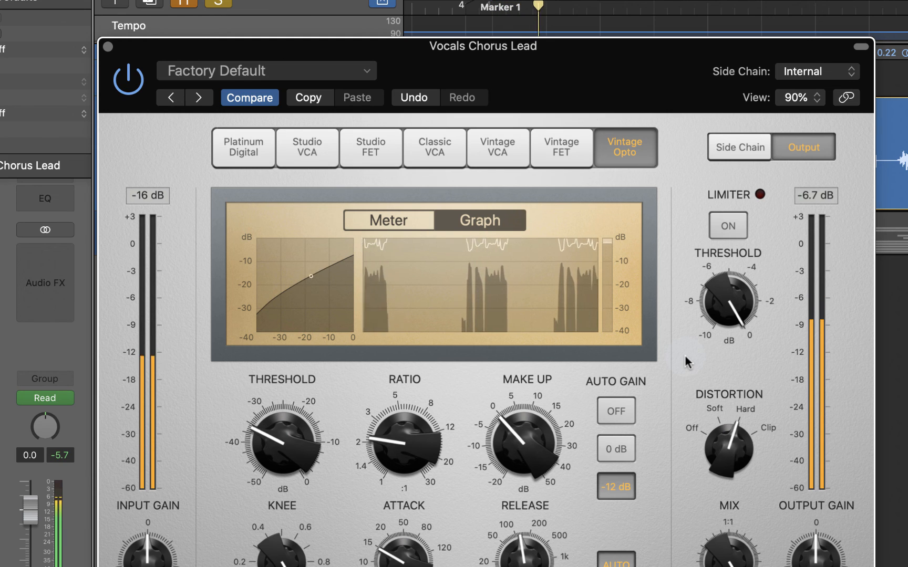
{"action": "left_click_drag", "start_coordinate": [730, 446], "coordinate": [714, 336]}
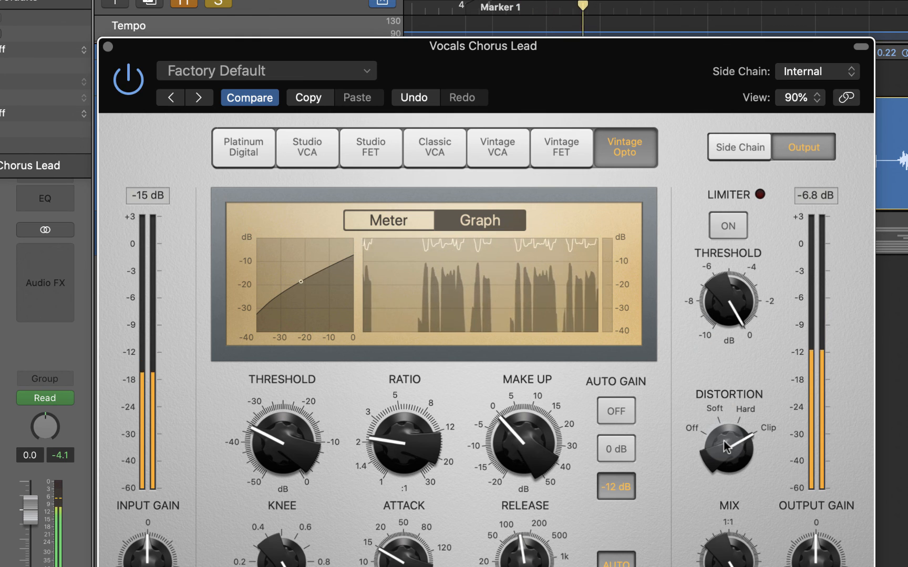
{"action": "left_click_drag", "start_coordinate": [724, 440], "coordinate": [728, 460]}
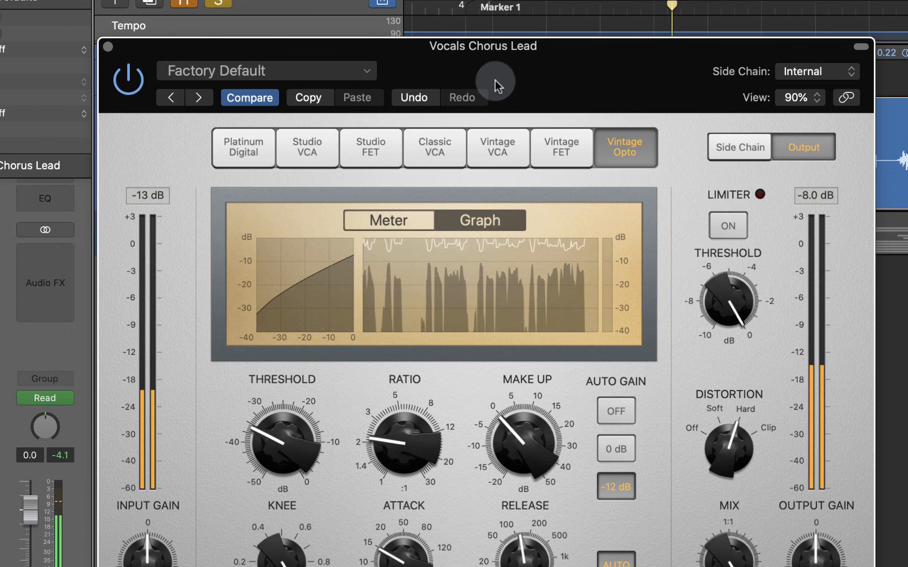
{"action": "left_click_drag", "start_coordinate": [495, 80], "coordinate": [482, 66]}
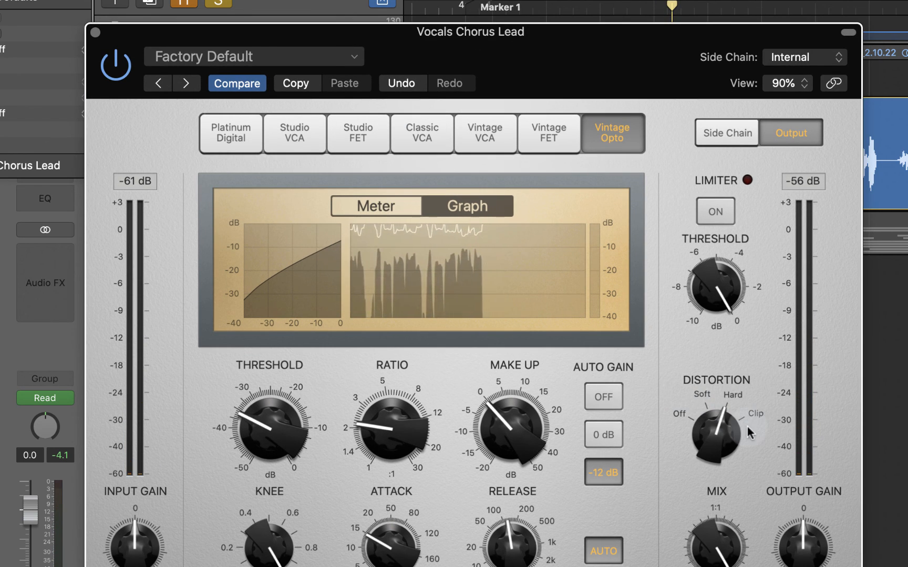
{"action": "left_click_drag", "start_coordinate": [493, 48], "coordinate": [545, 47]}
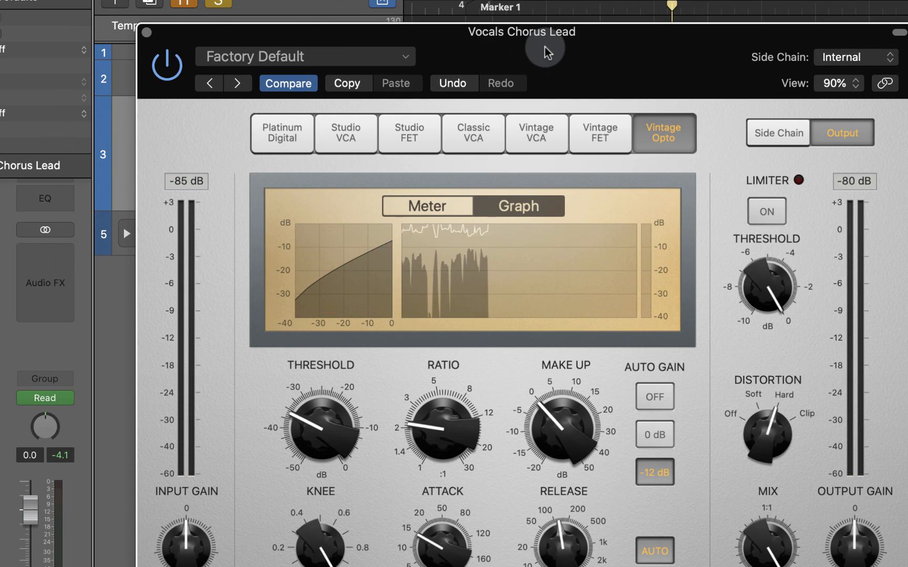